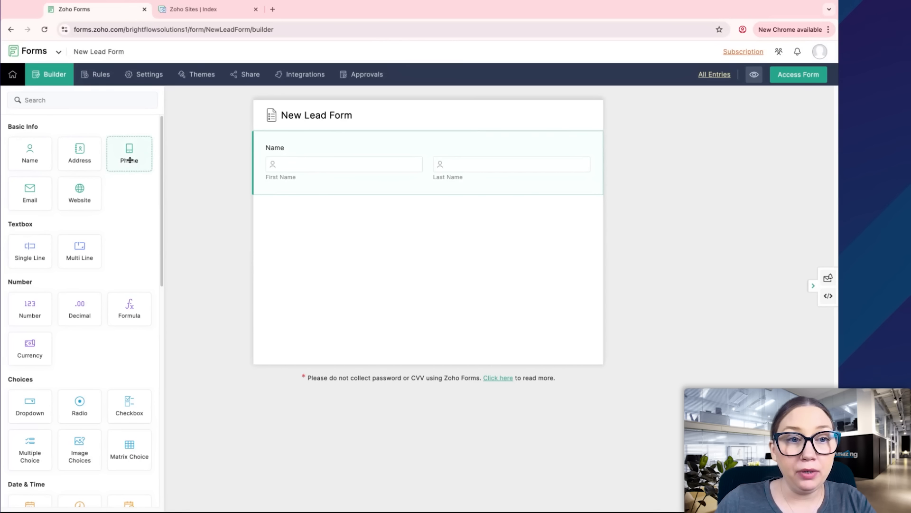
Add a Phone field, an Email field and a Multi Line field in that order below the Name field.
drag(129, 160, 281, 211)
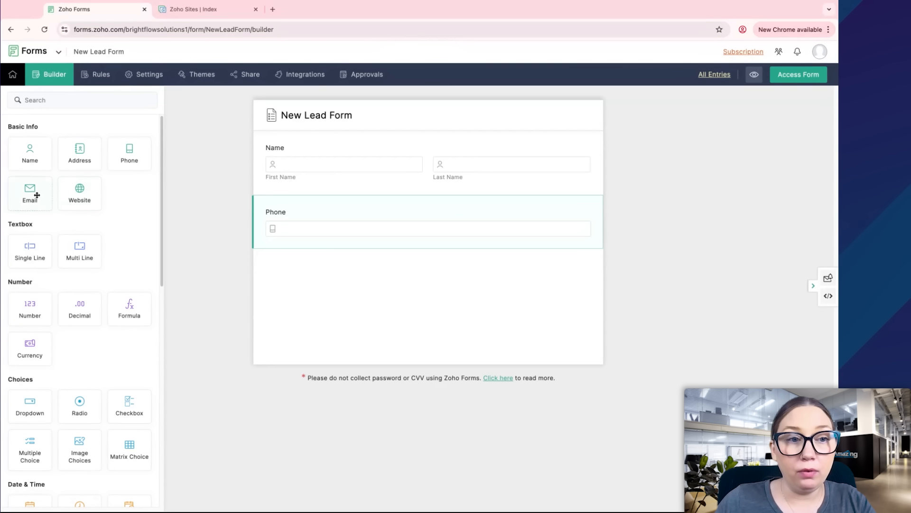
drag(37, 195, 285, 261)
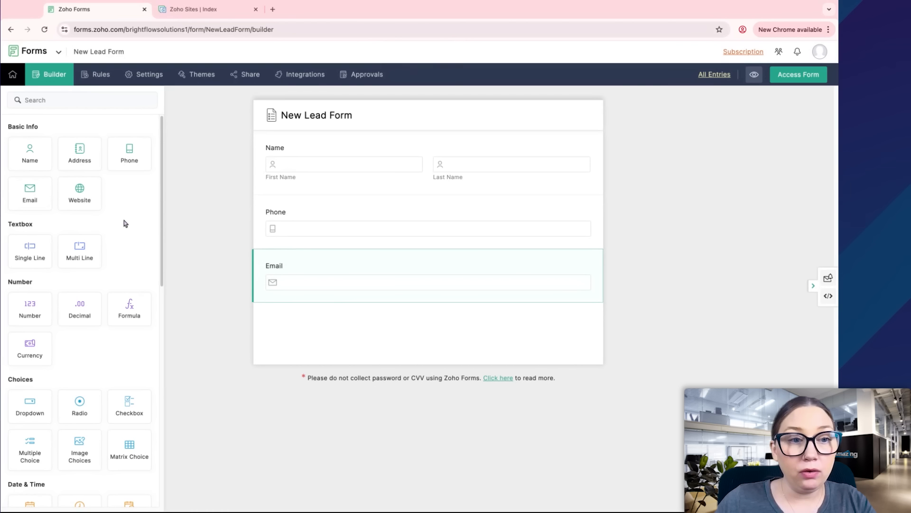
scroll(124, 221, down, 1)
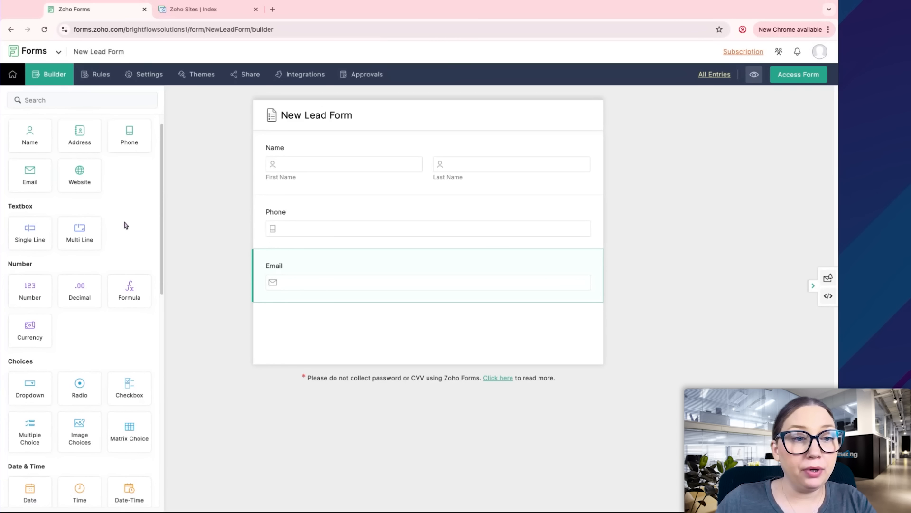
drag(76, 236, 293, 329)
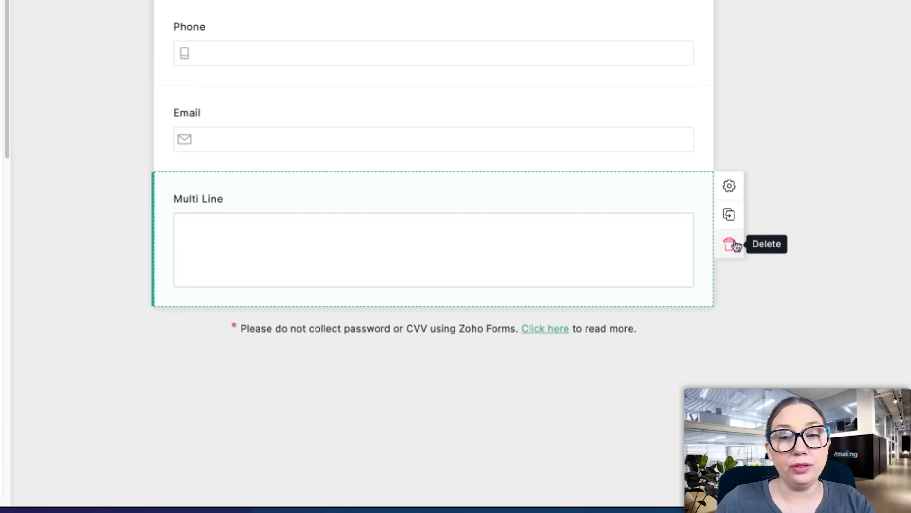
Change the Multi Line field's label to "Additional Information" in its properties.
click(729, 186)
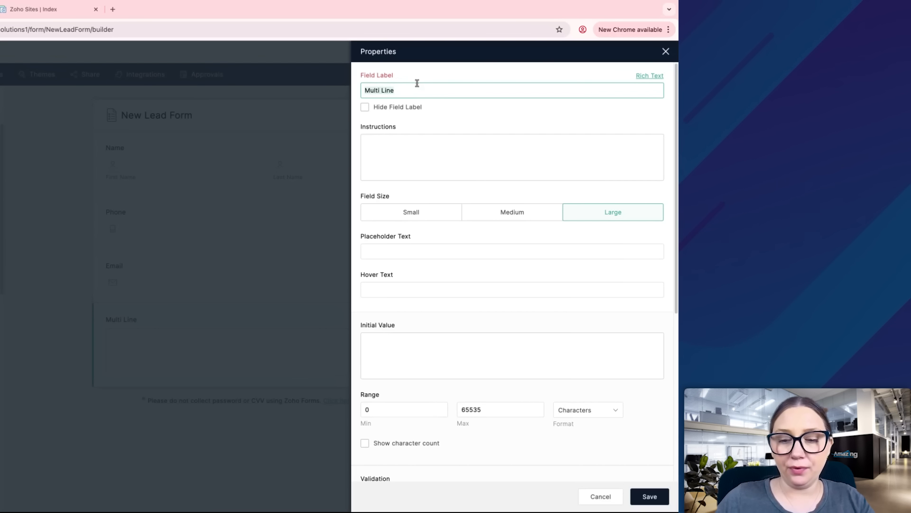
key(BackSpace)
text(Addition)
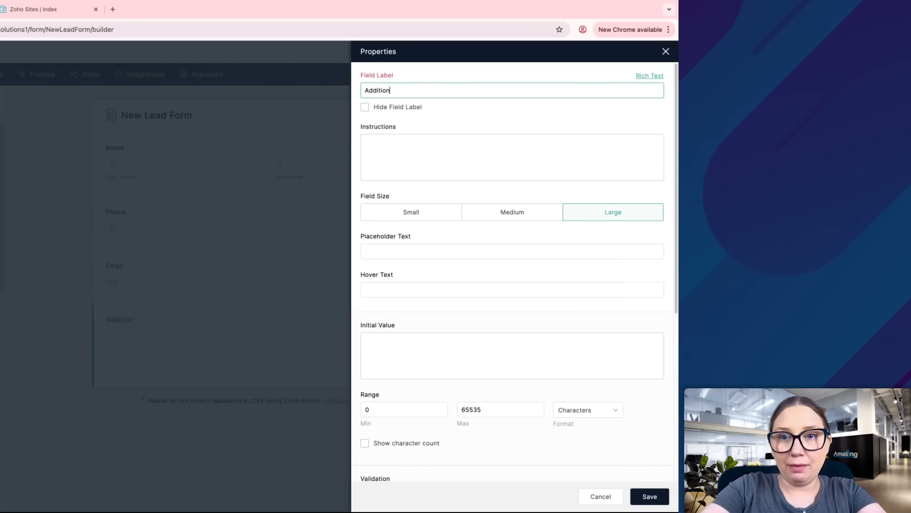
text(al Inform)
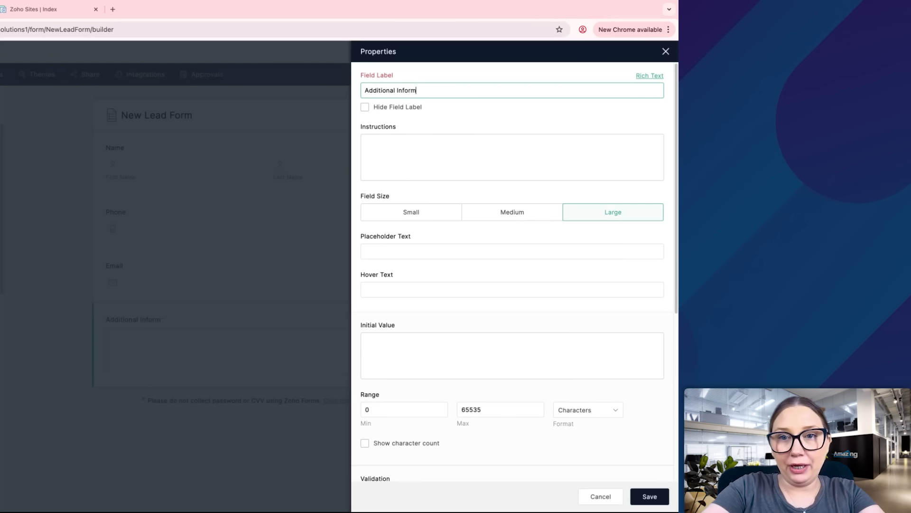
text(ation)
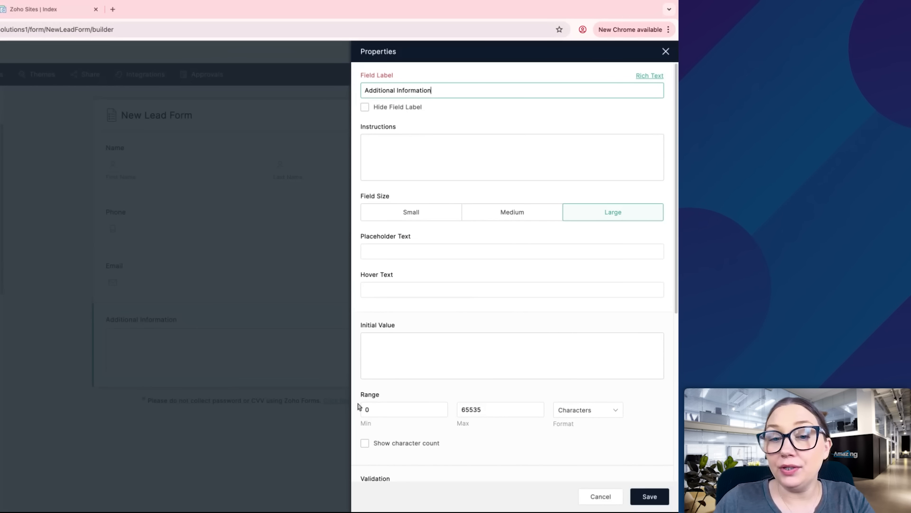
Give the Additional Information field the instructions "Please use field for any notes that are necessary" and save its properties.
click(401, 151)
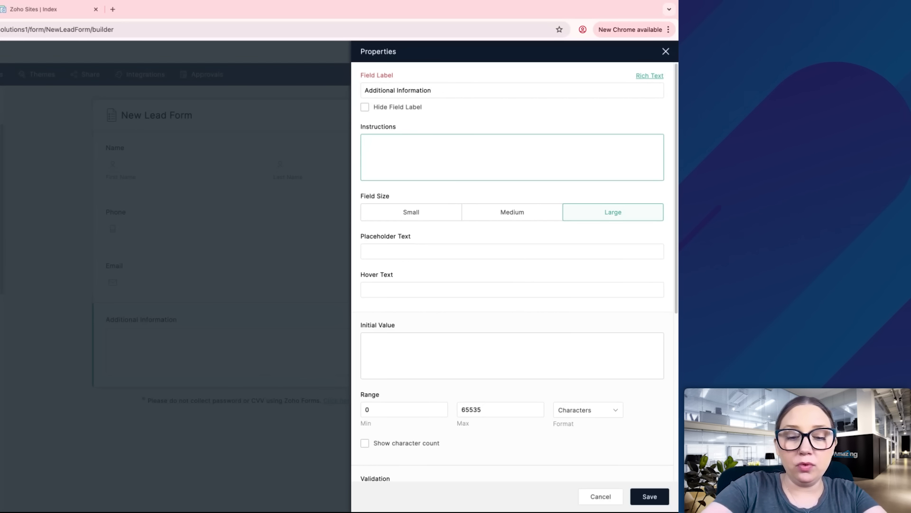
text(Please use field for any notes that are necessary)
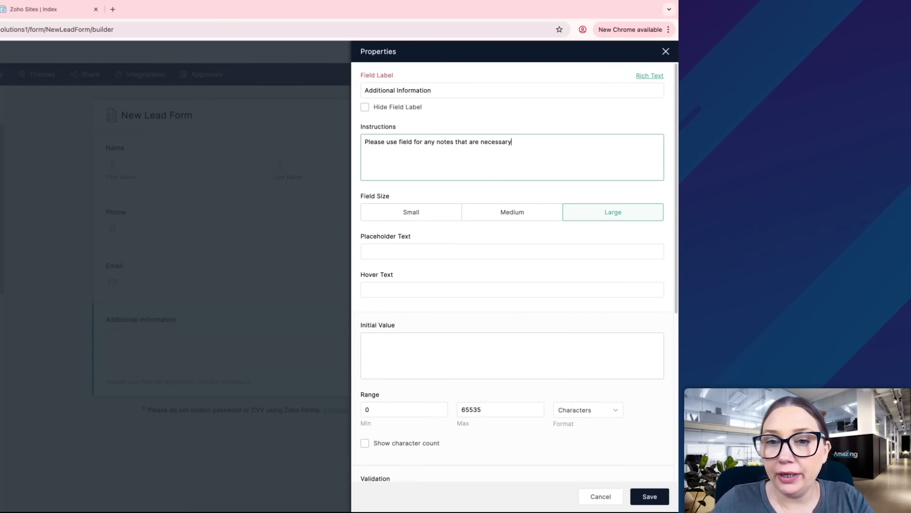
scroll(512, 275, down, 6)
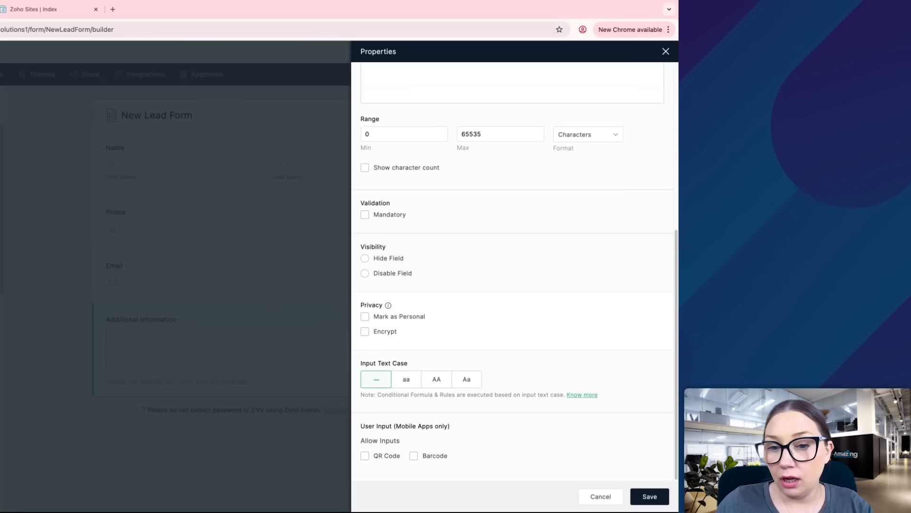
click(646, 496)
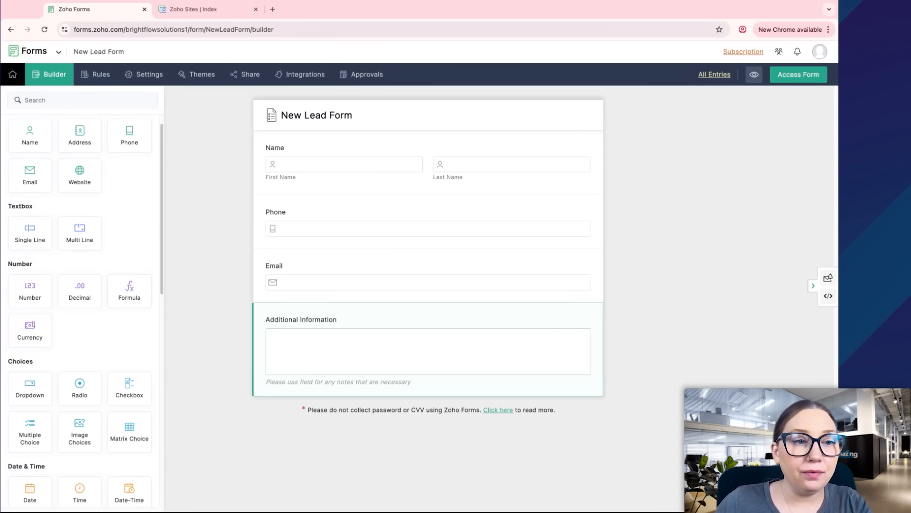
Look through the remaining field types on offer, from number and choice fields to page elements and advanced fields.
scroll(129, 304, down, 5)
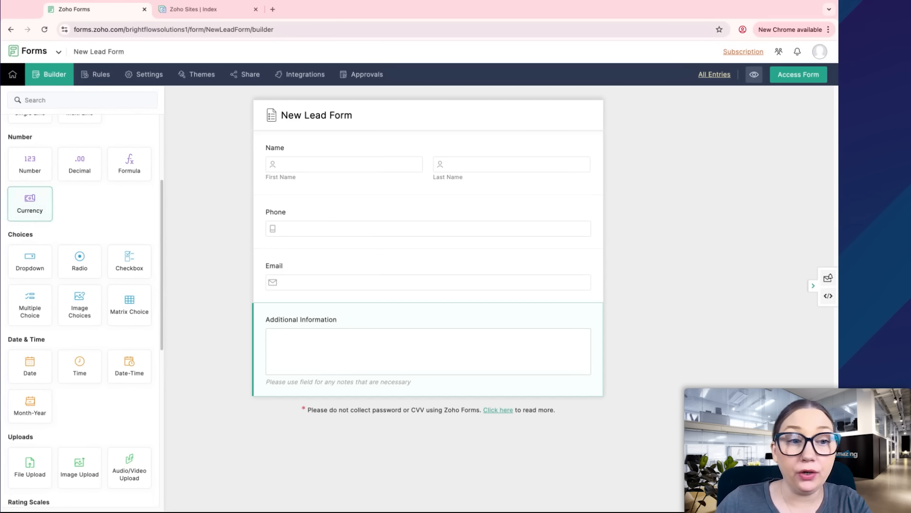
scroll(129, 197, down, 3)
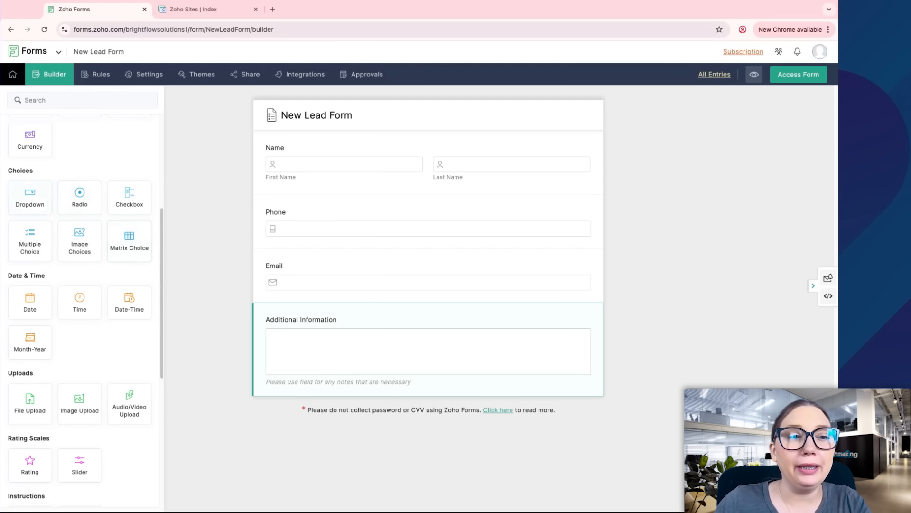
scroll(30, 239, down, 2)
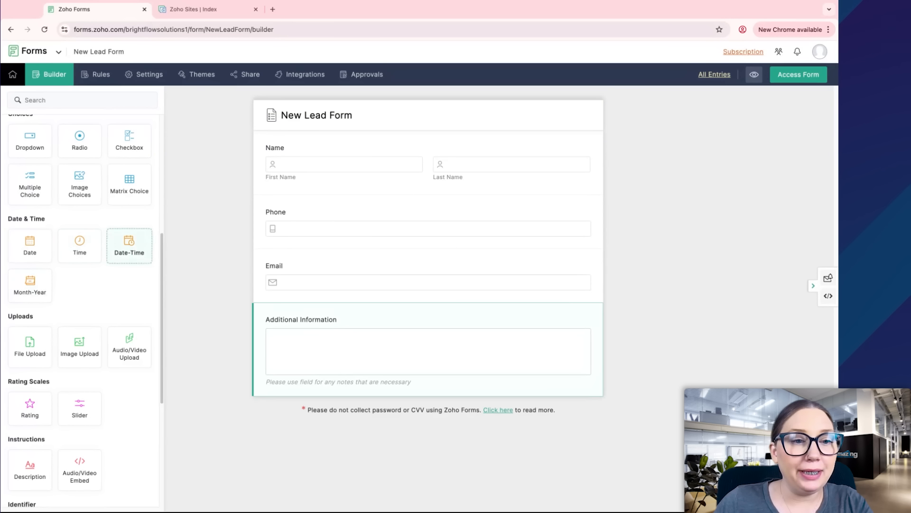
scroll(81, 308, down, 4)
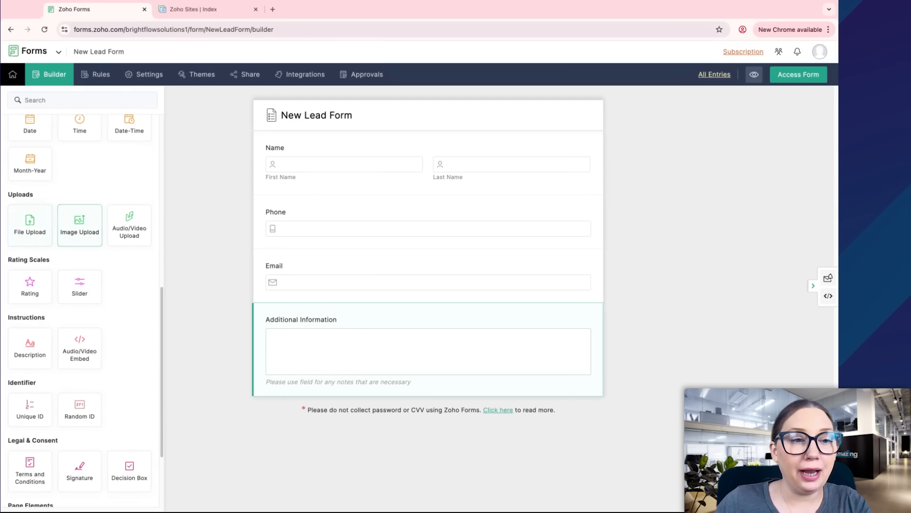
scroll(129, 226, down, 4)
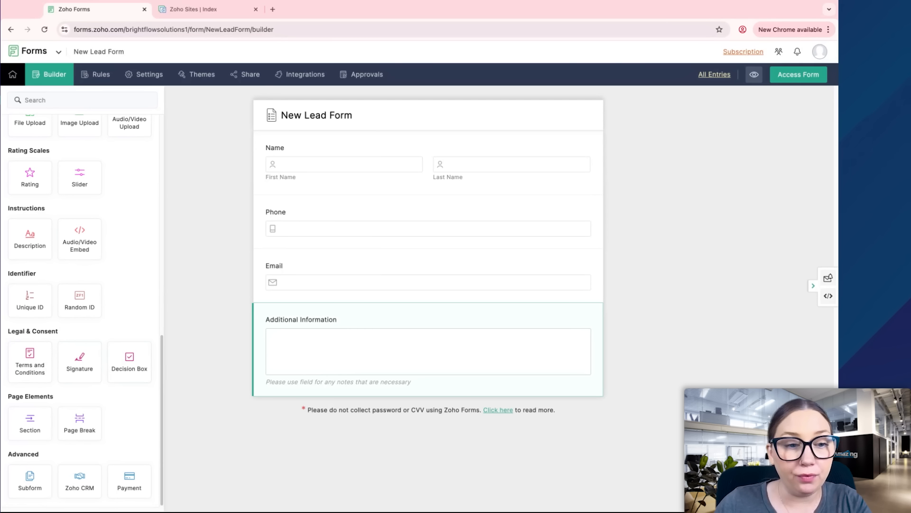
scroll(81, 303, up, 10)
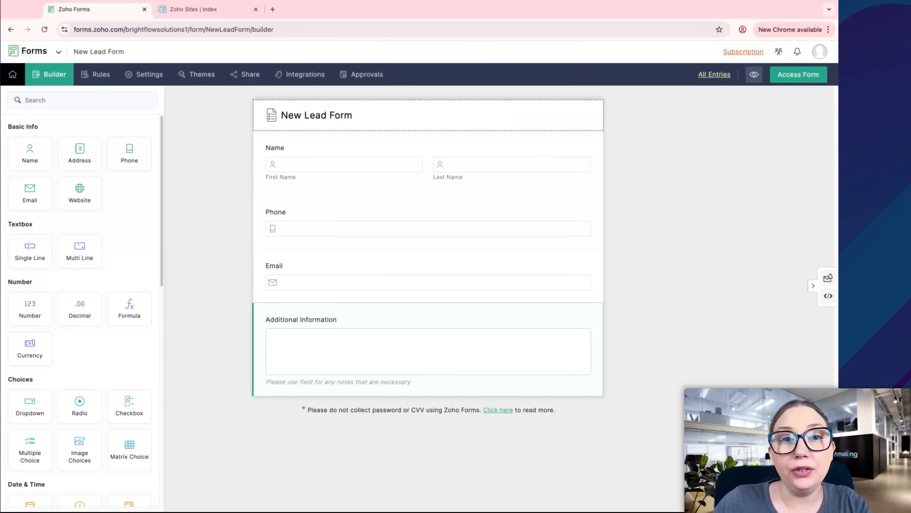
Create a shortened public link for the form and select its full permalink.
click(245, 74)
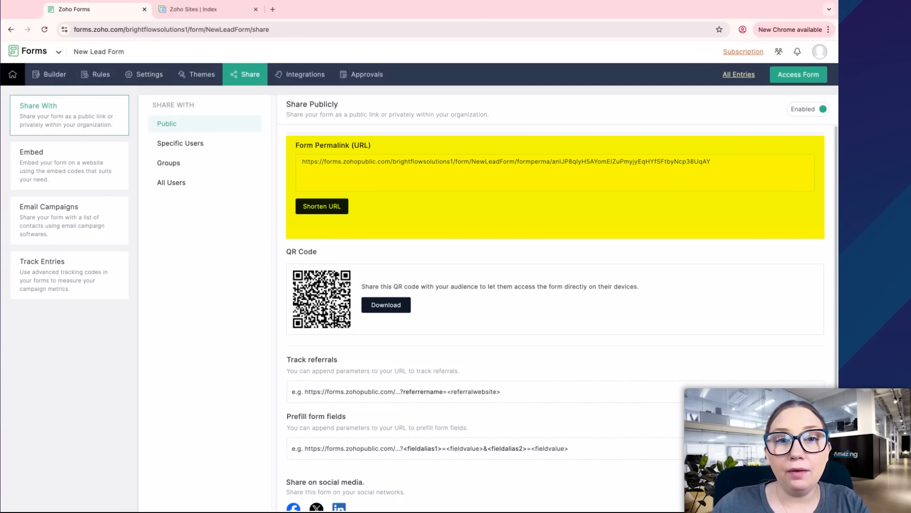
click(322, 206)
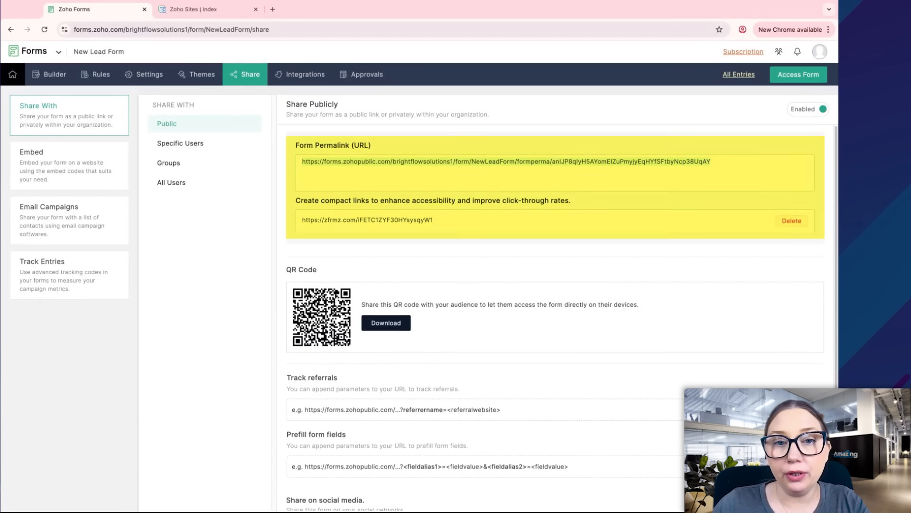
click(506, 161)
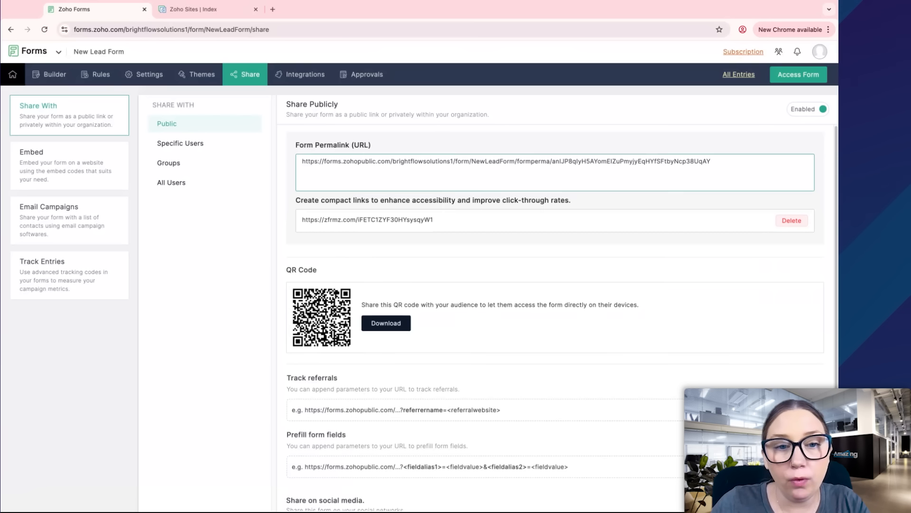
Review the form's referral, prefill and social sharing options, private sharing with specific users, embedding and entry tracking.
scroll(562, 317, down, 1)
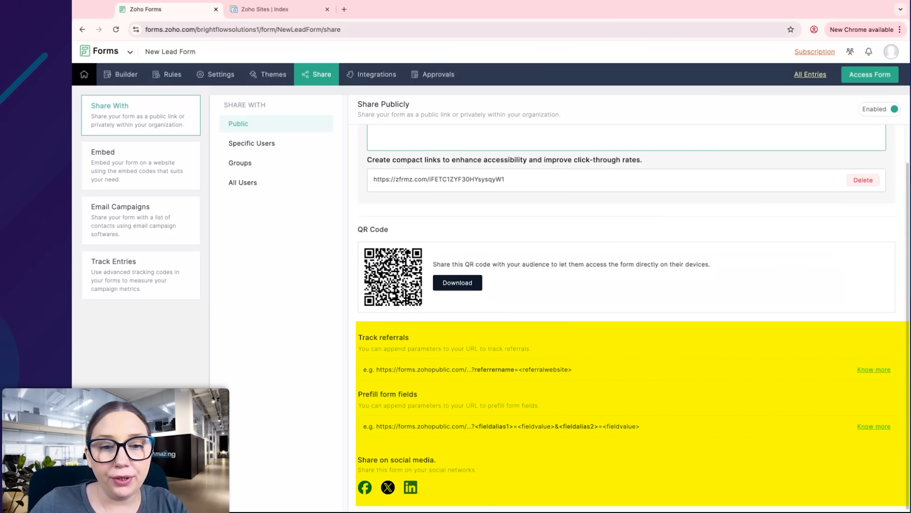
click(252, 142)
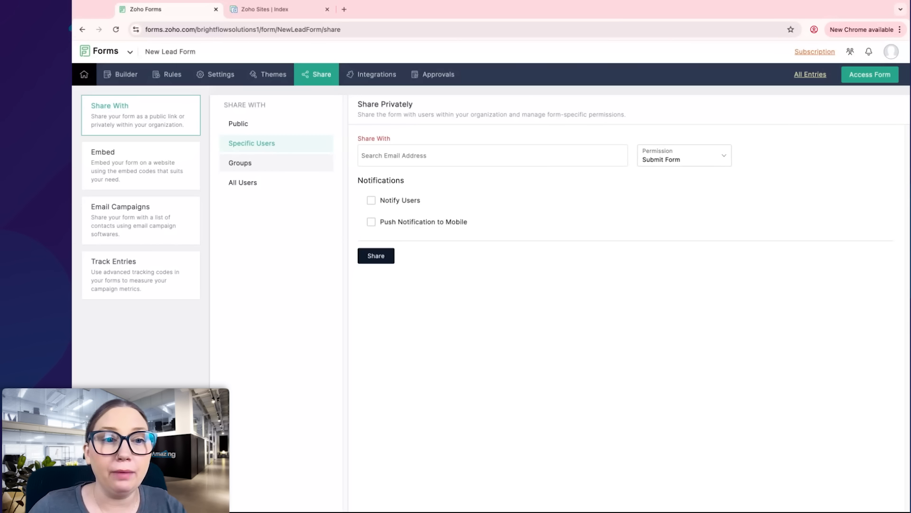
click(141, 166)
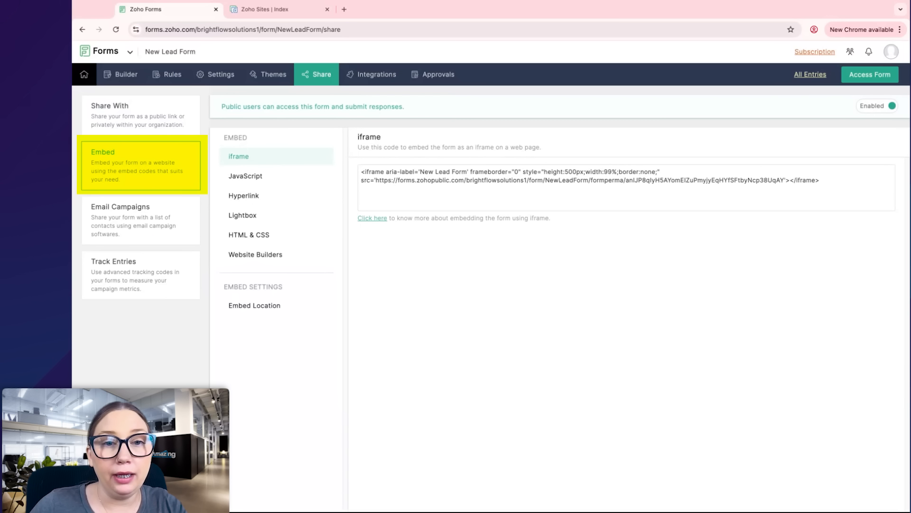
click(140, 275)
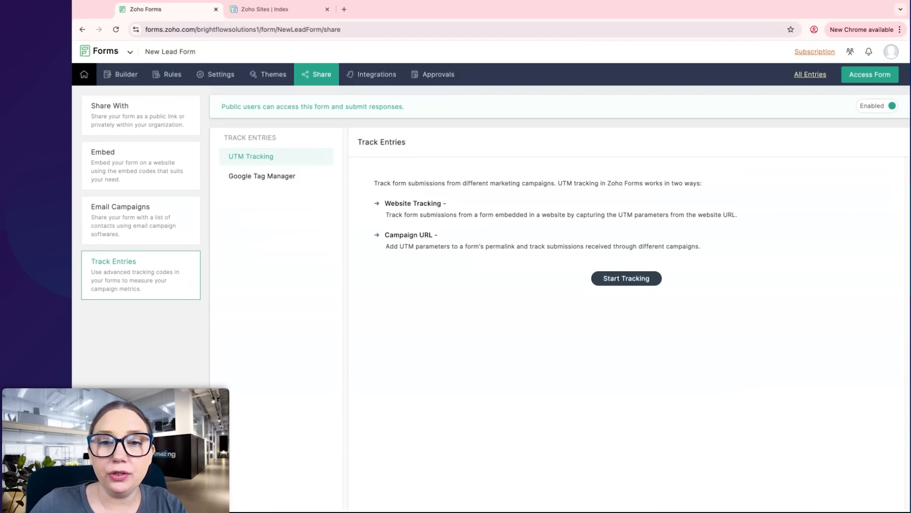
Generate the HTML & CSS embed code for the form.
click(140, 165)
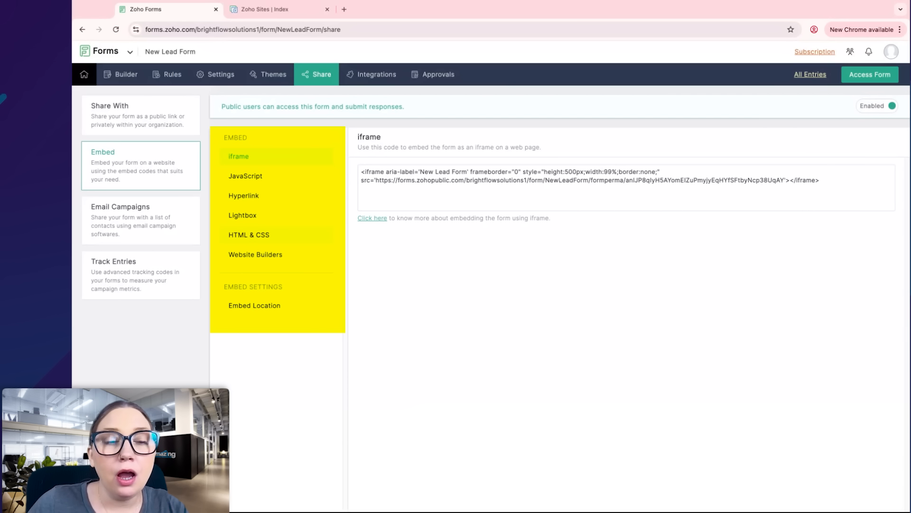
click(249, 235)
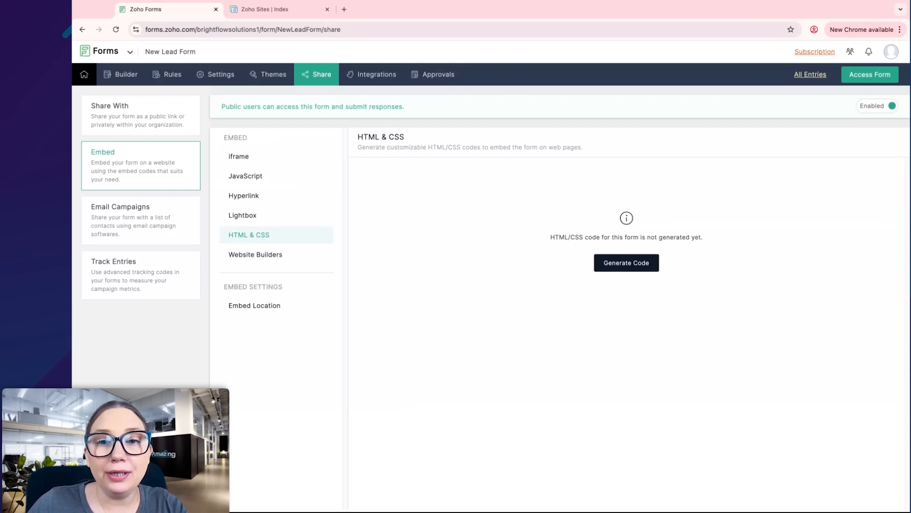
click(626, 263)
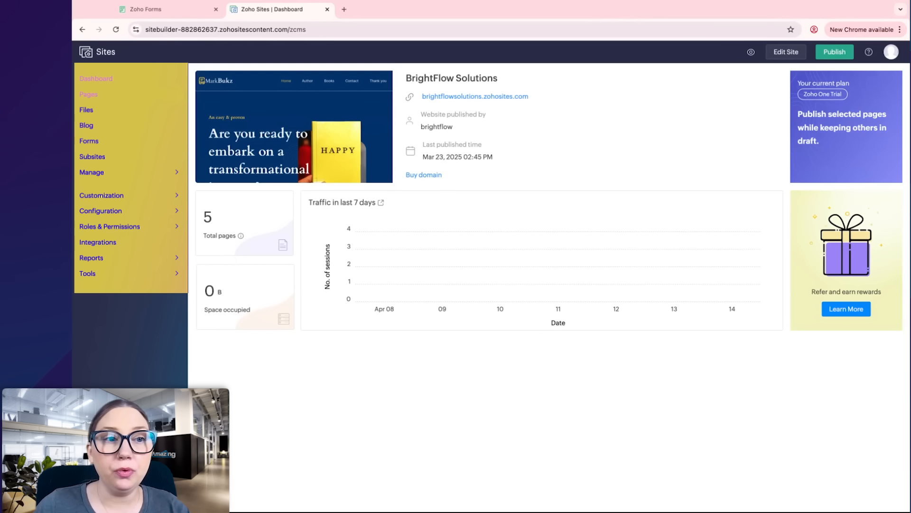
Open the Home page's content for editing from the page list in Zoho Sites.
click(89, 94)
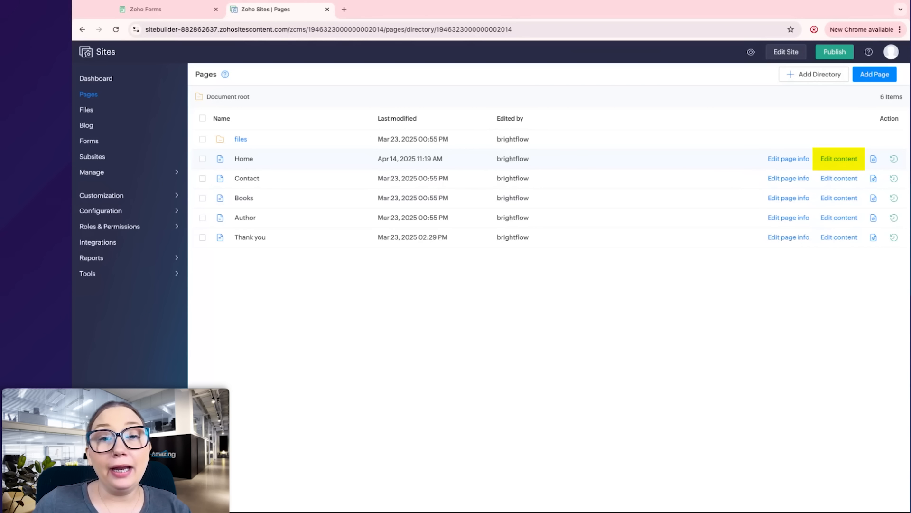
click(839, 158)
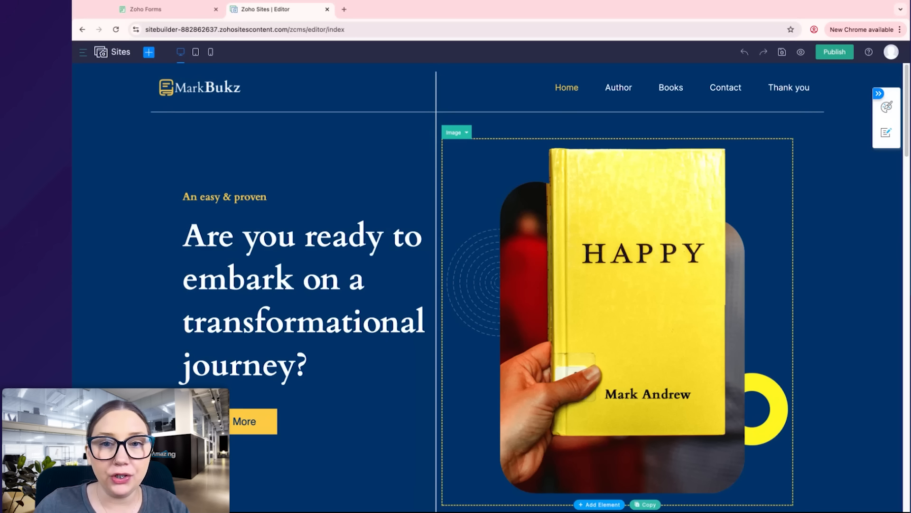
Open the form options for adding content below the Home page section with the Potential and Confidence cards.
scroll(487, 285, down, 3)
scroll(487, 225, down, 1)
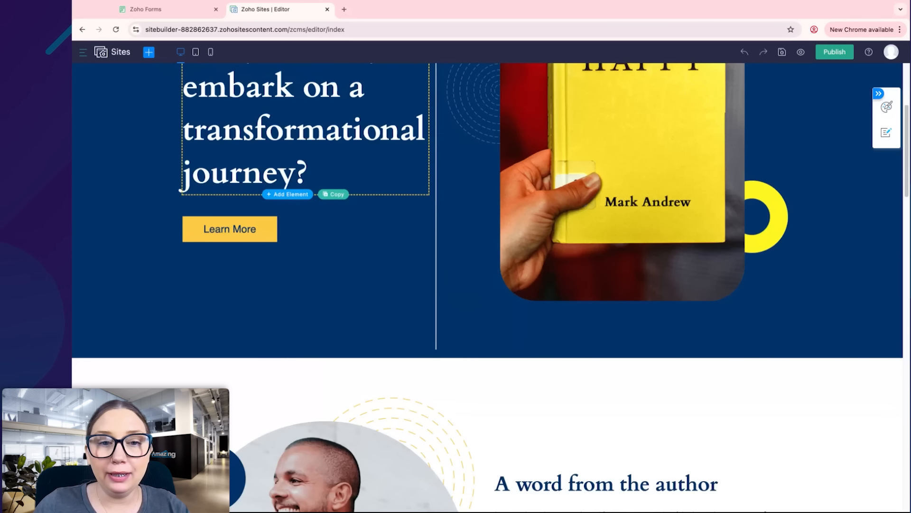
scroll(332, 213, up, 1)
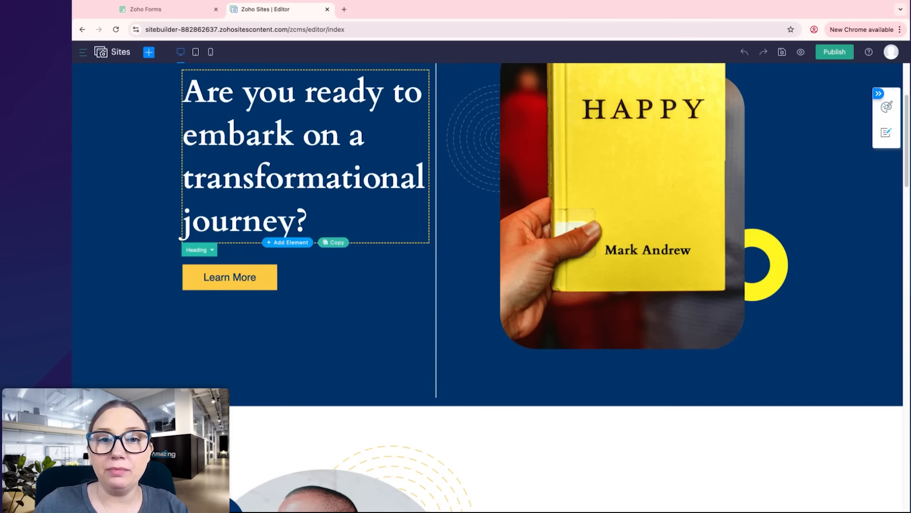
scroll(303, 152, down, 1)
scroll(304, 333, down, 15)
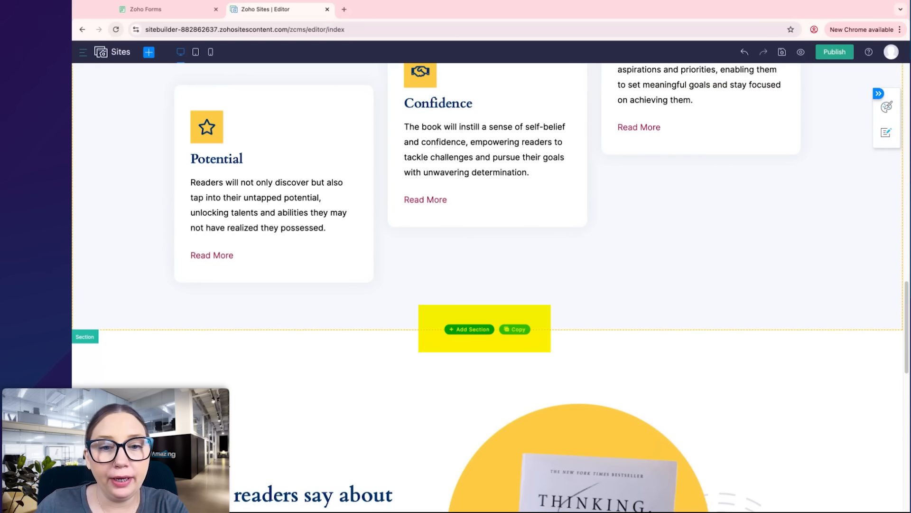
click(468, 329)
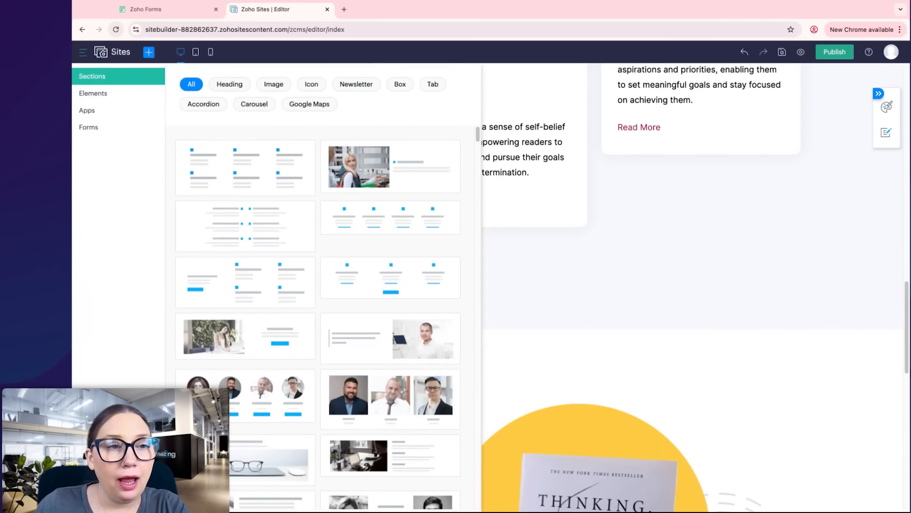
click(88, 127)
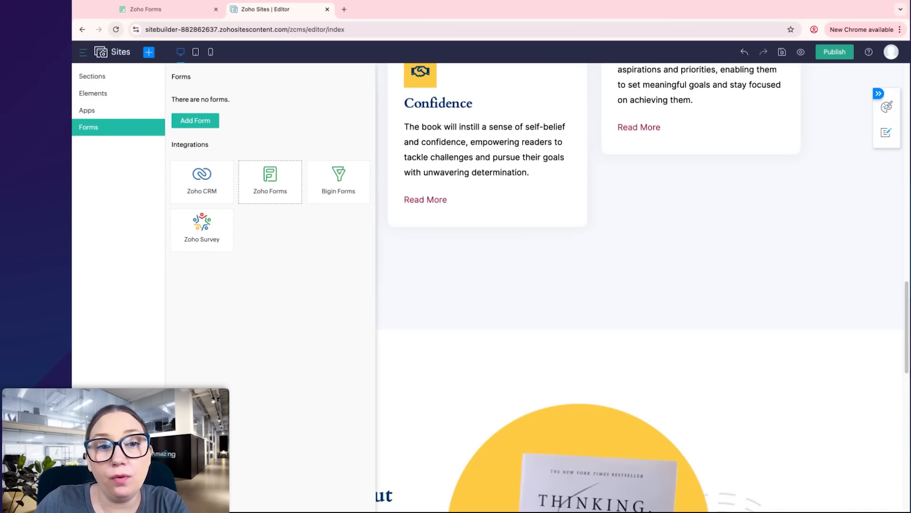
Place a Zoho Forms integration on the page, preview the Contact Us form, and choose New Lead Form to add.
drag(270, 182, 342, 331)
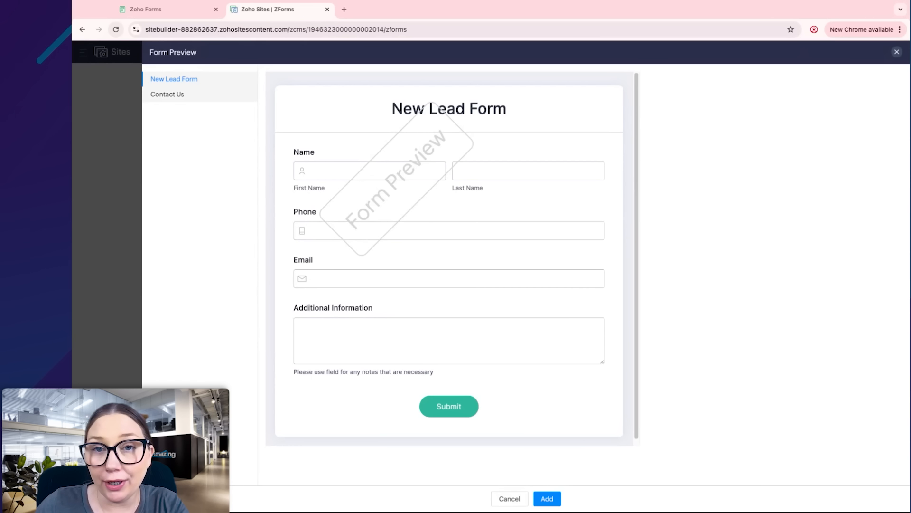
click(167, 94)
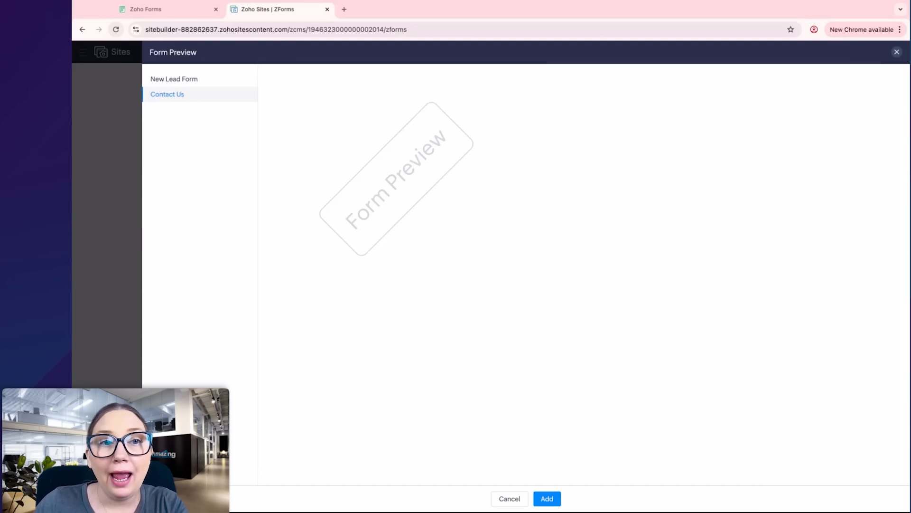
click(174, 79)
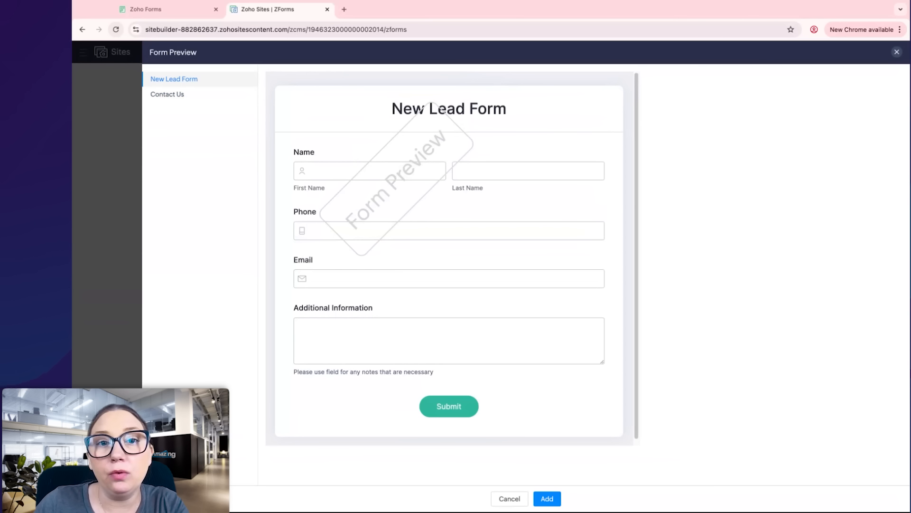
click(547, 499)
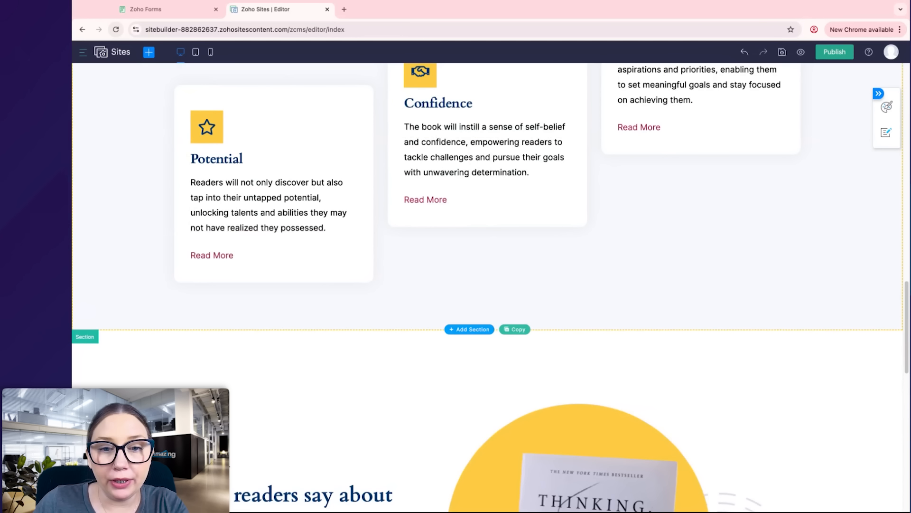
Insert an Embed Iframe element below the section with the Potential and Confidence cards.
click(469, 329)
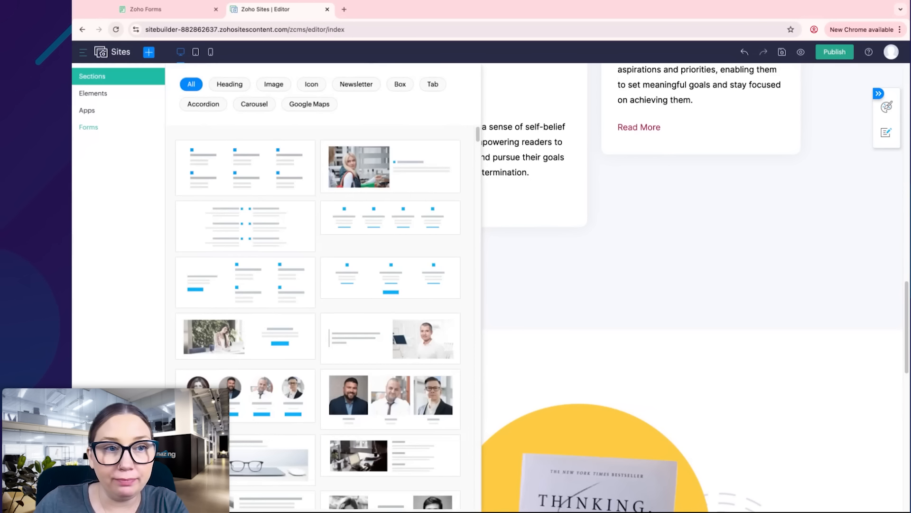
click(223, 93)
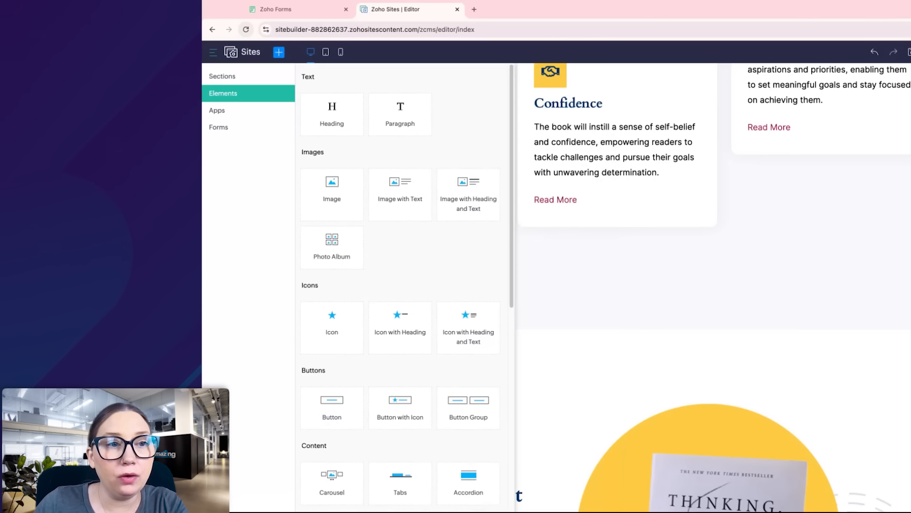
scroll(404, 285, down, 8)
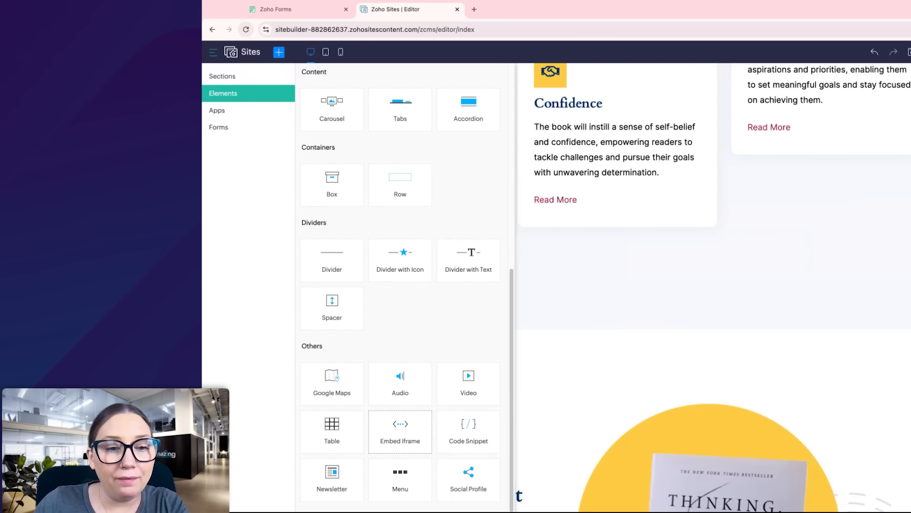
click(400, 431)
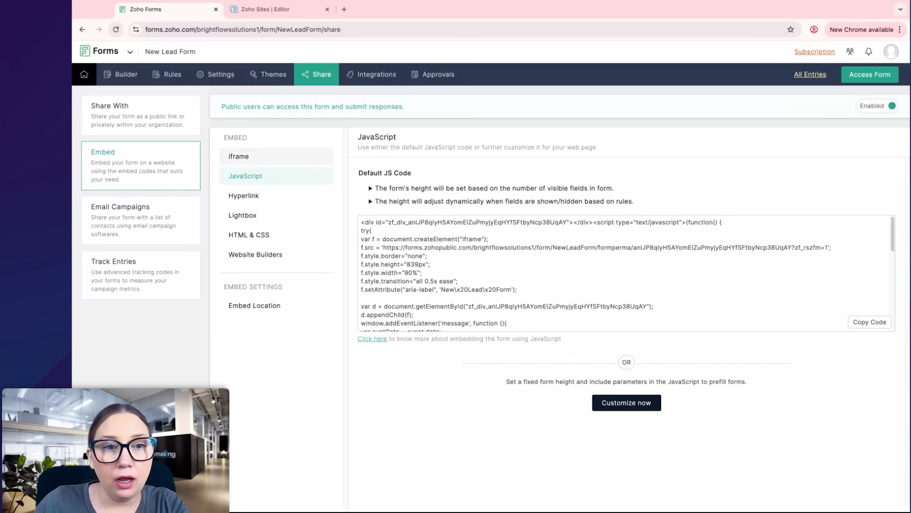
Copy the New Lead Form's iframe embed code from Zoho Forms and embed it in the Home page's iframe element in Zoho Sites.
click(239, 157)
click(626, 188)
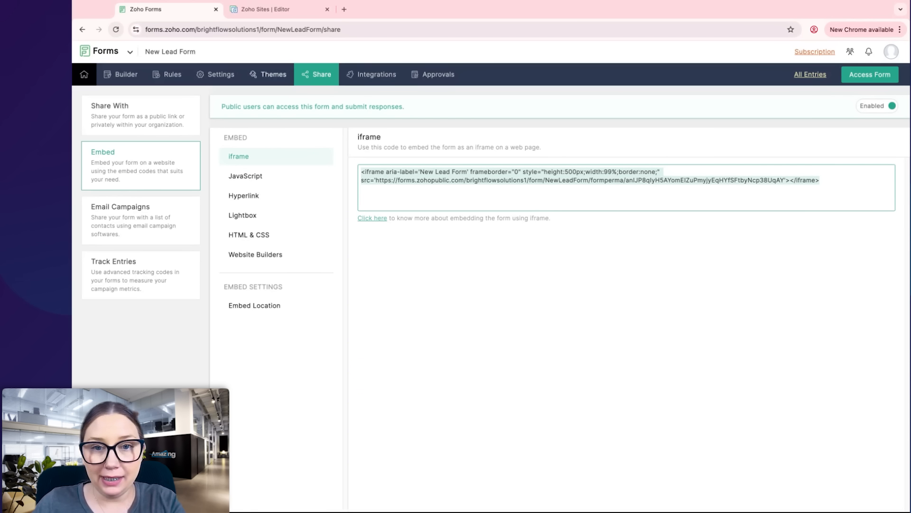
key(ctrl+Tab)
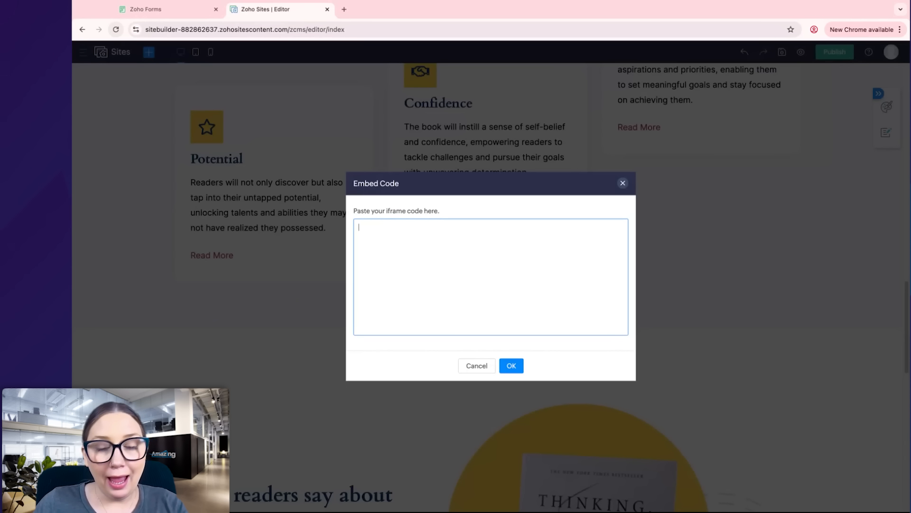
key(ctrl+v)
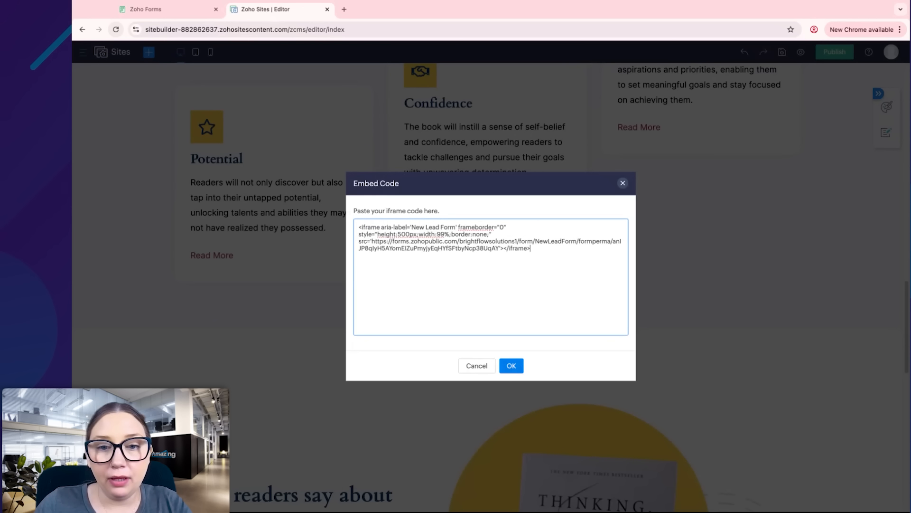
click(511, 366)
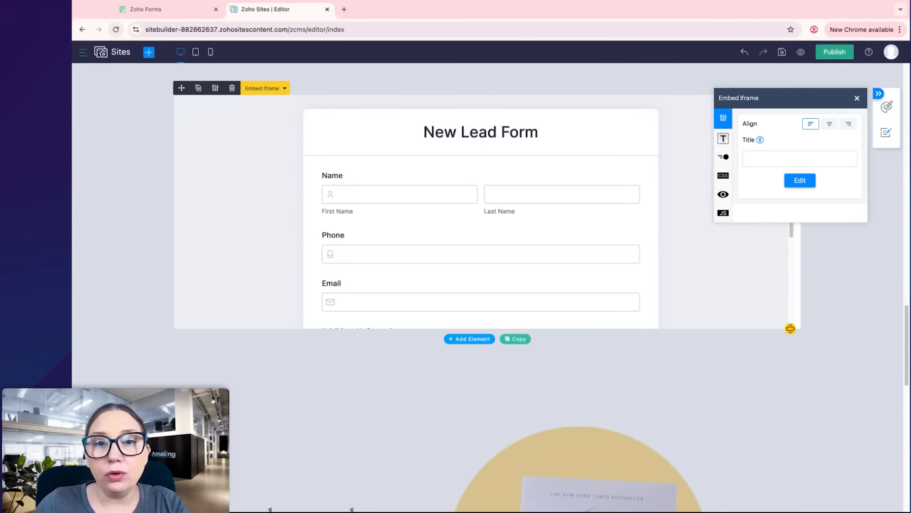
scroll(481, 214, down, 5)
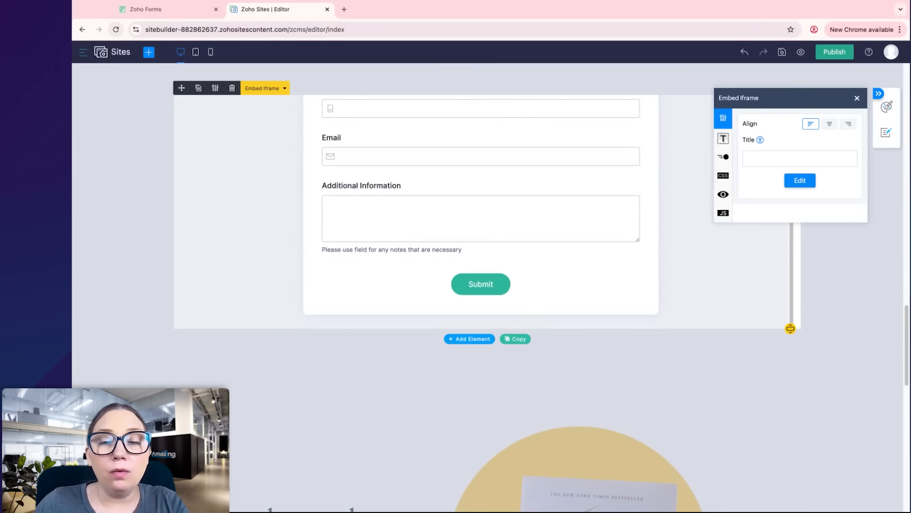
scroll(481, 213, up, 1)
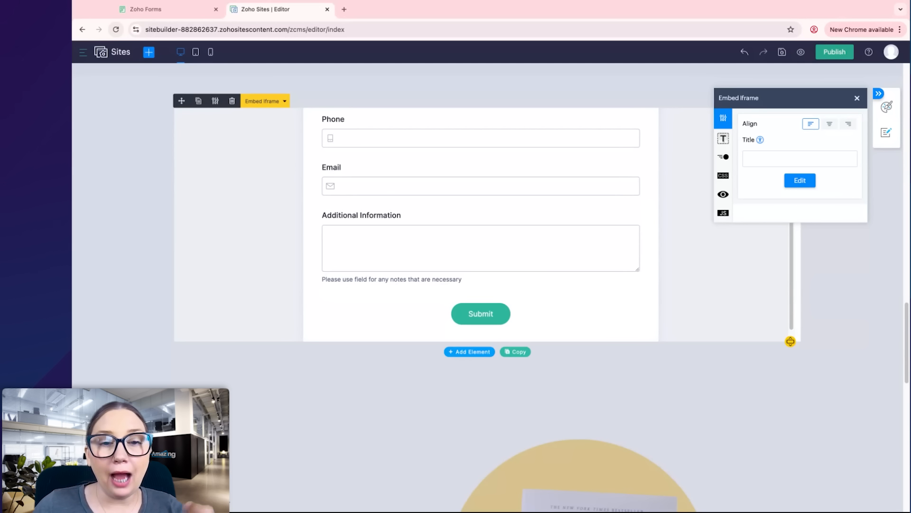
scroll(481, 223, up, 3)
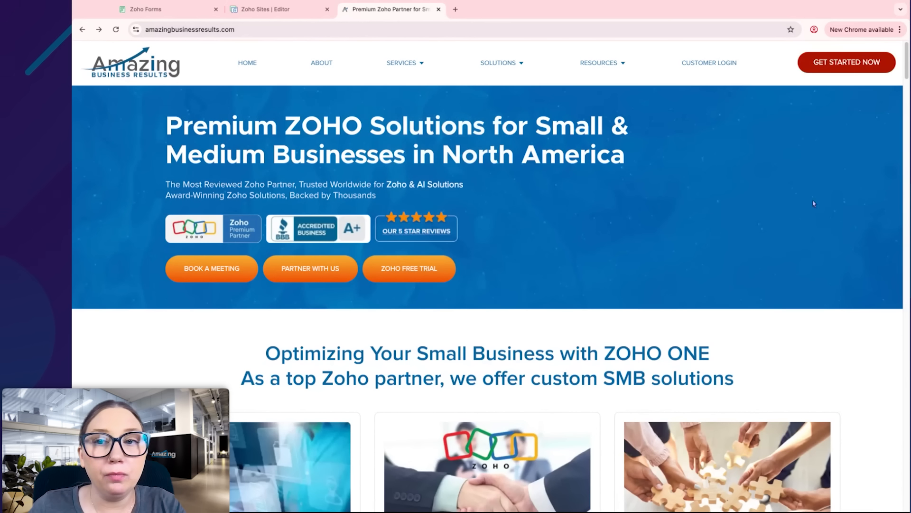
Open the Amazing Business Results contact page and examine its embedded Schedule an Appointment Form.
click(846, 62)
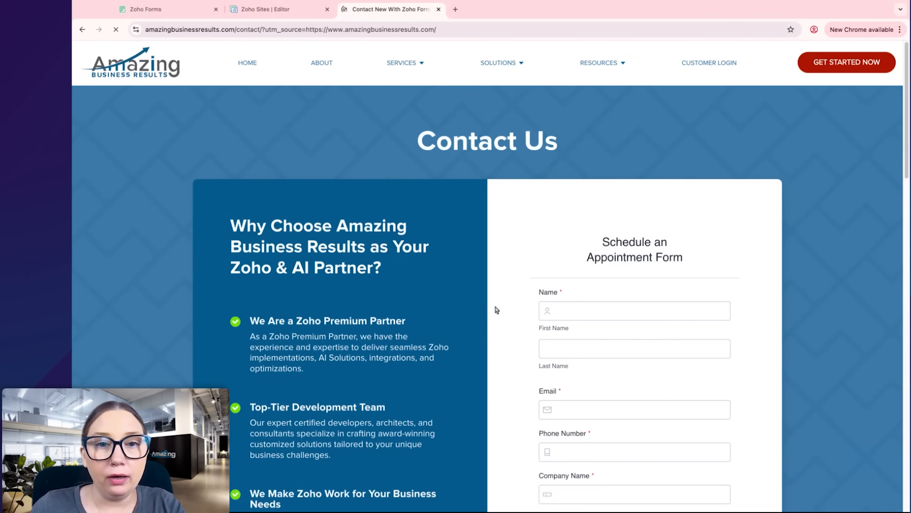
scroll(494, 309, down, 2)
scroll(473, 299, down, 10)
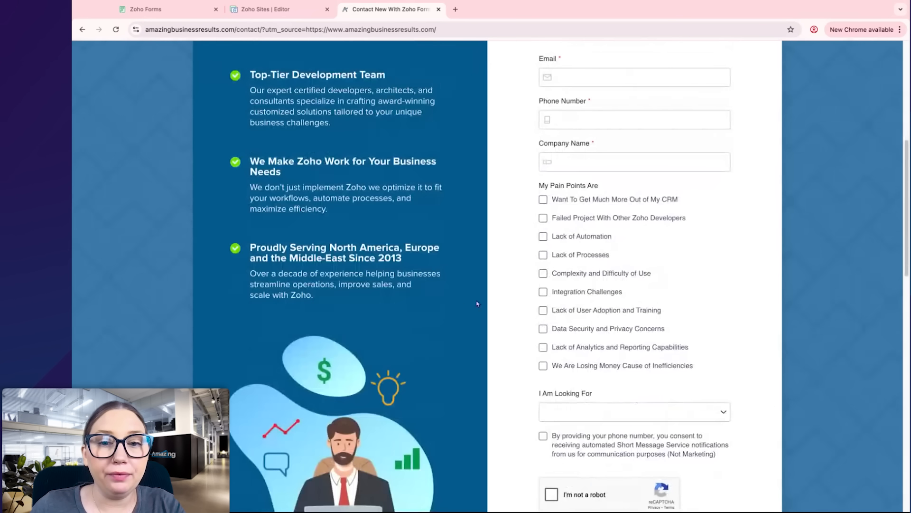
scroll(504, 309, down, 2)
scroll(505, 306, up, 2)
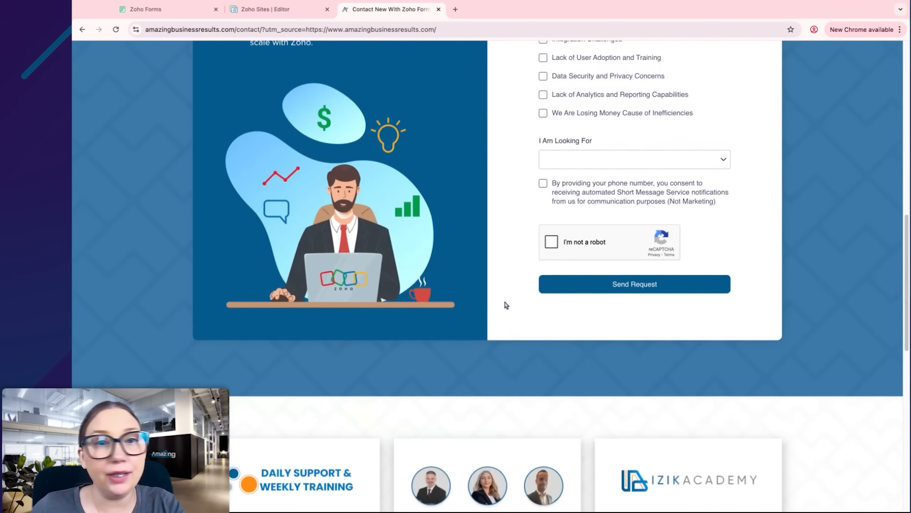
scroll(506, 304, up, 3)
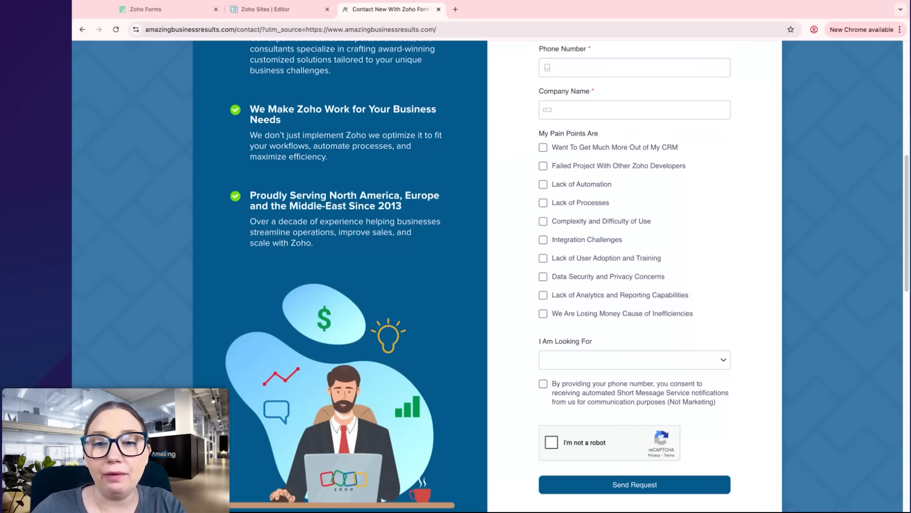
scroll(425, 272, up, 5)
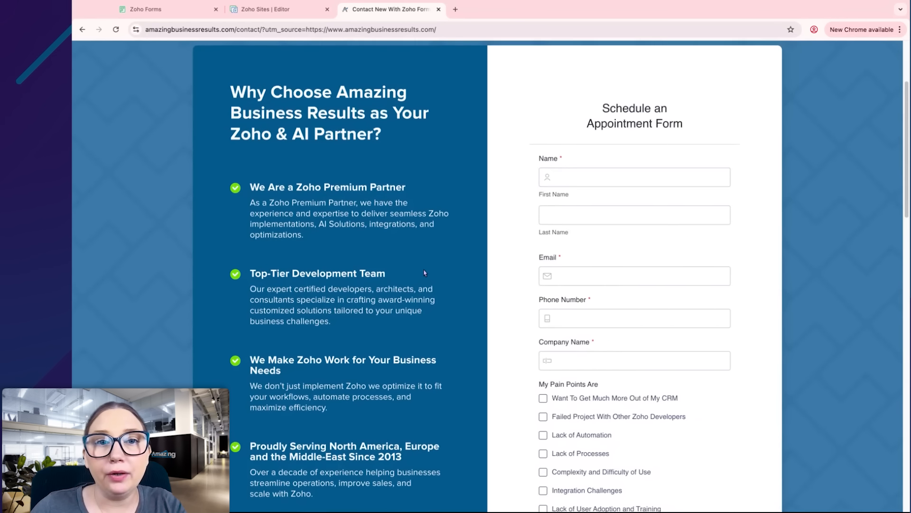
scroll(477, 252, up, 2)
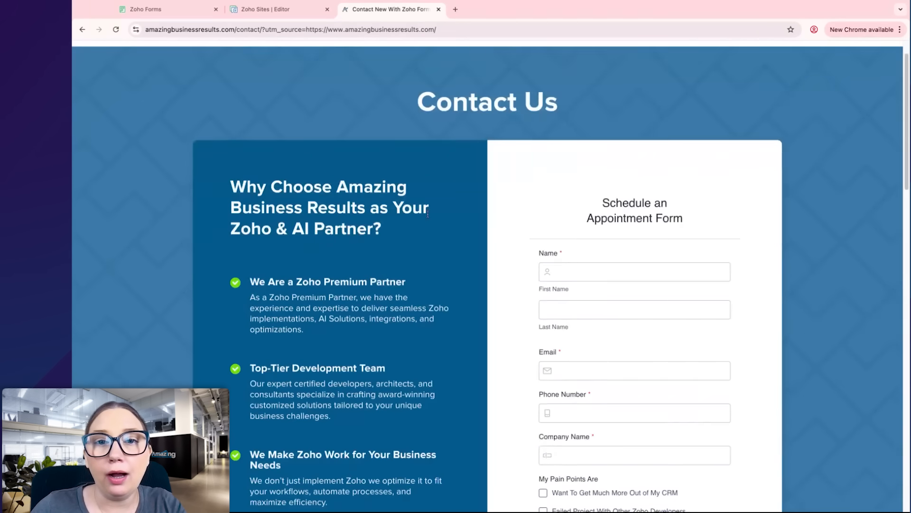
scroll(427, 214, down, 3)
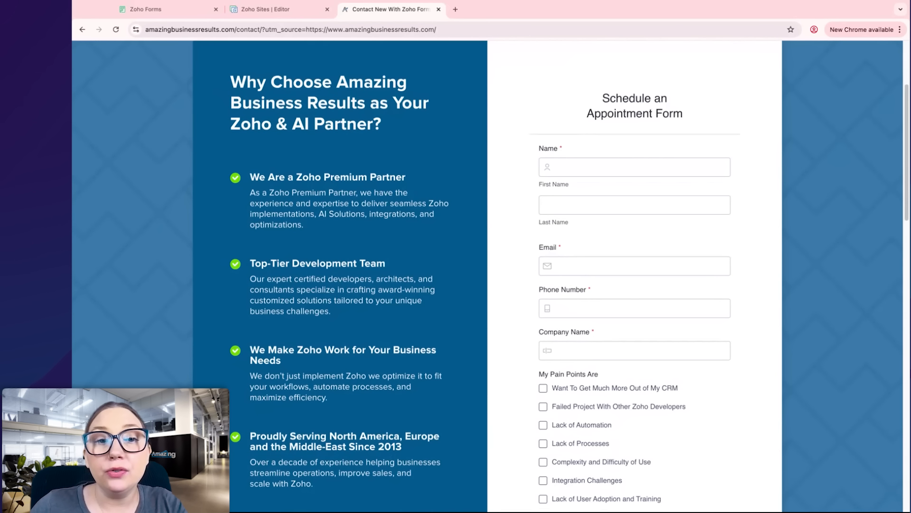